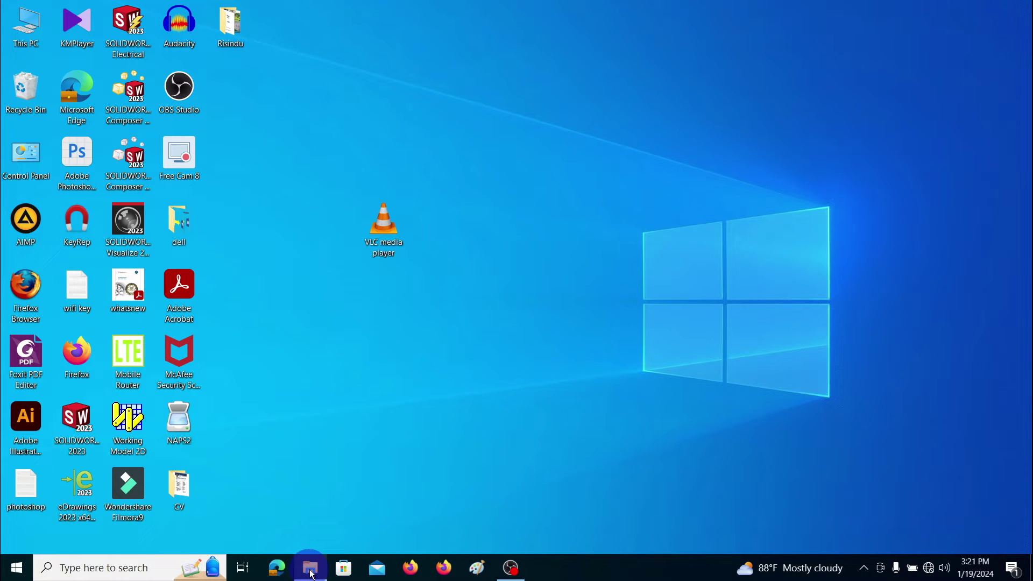
Step: Review the Properties of the 'my video' file in the MP4 to MP3 folder
left_click(312, 560)
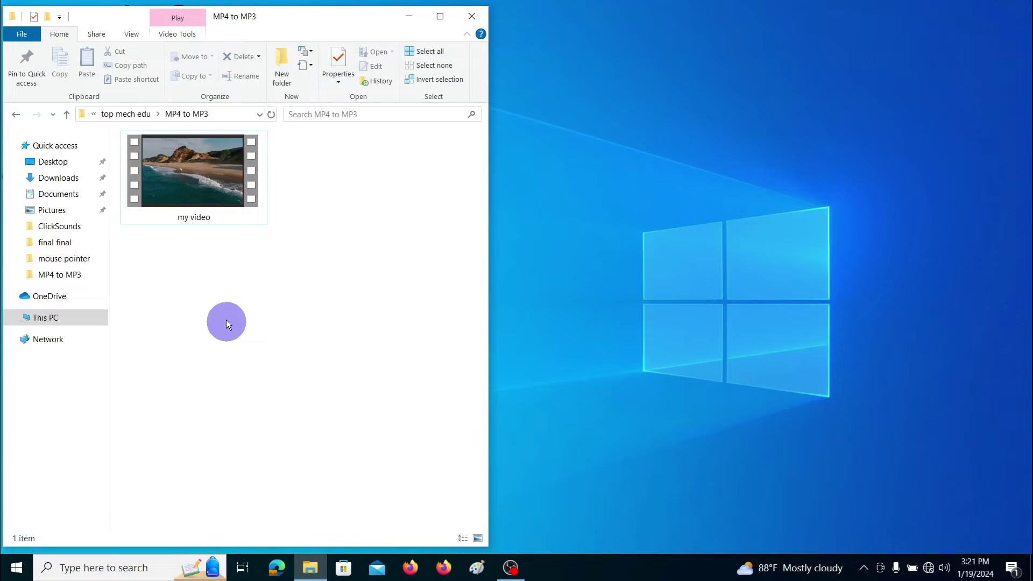
right_click(209, 199)
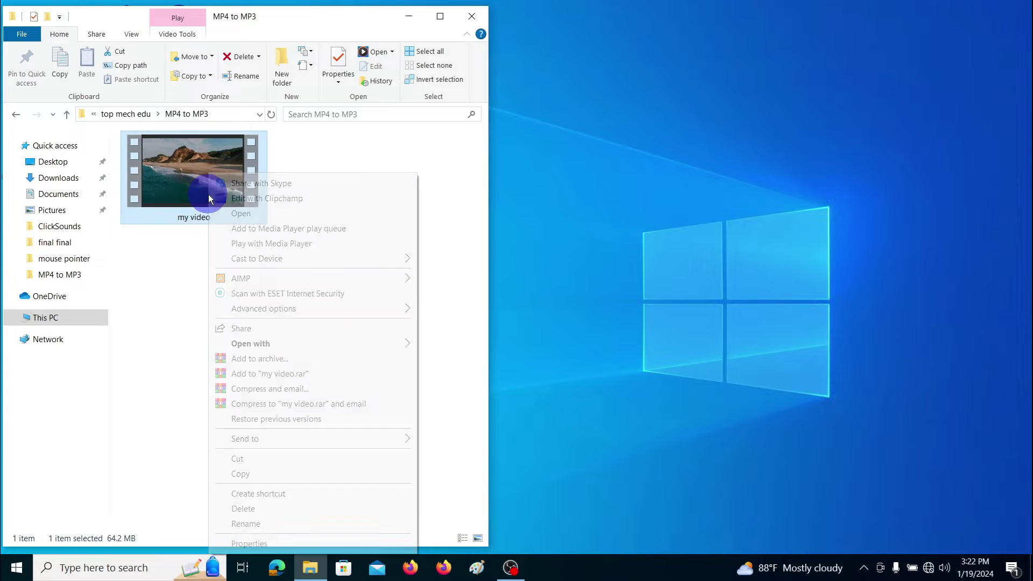
left_click(248, 543)
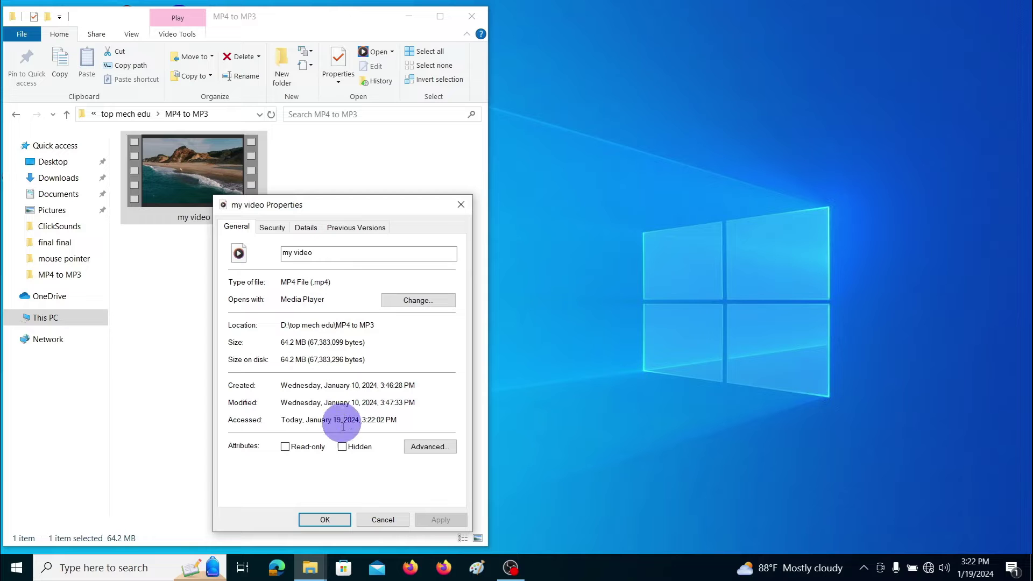
left_click(326, 520)
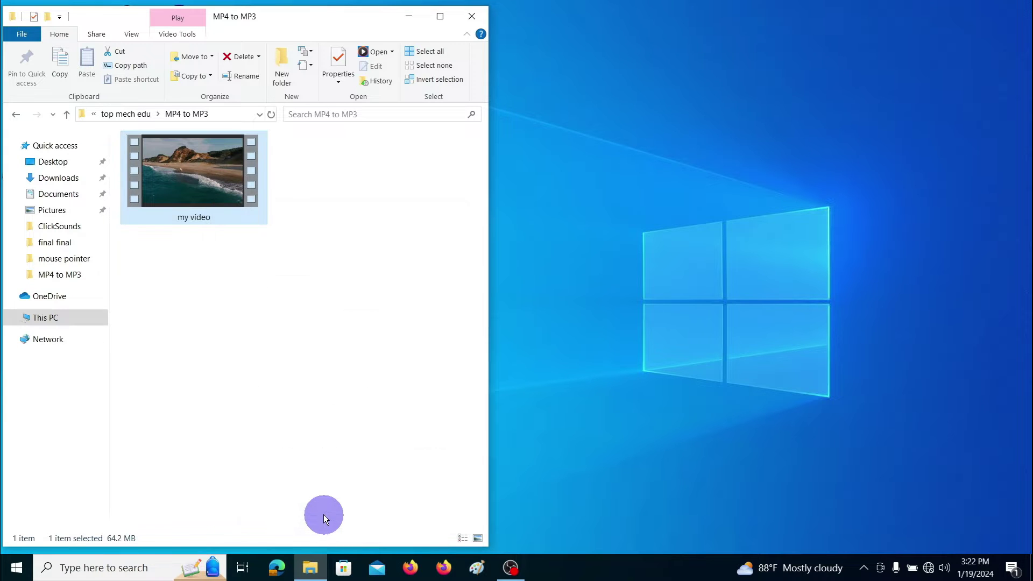
double_click(215, 204)
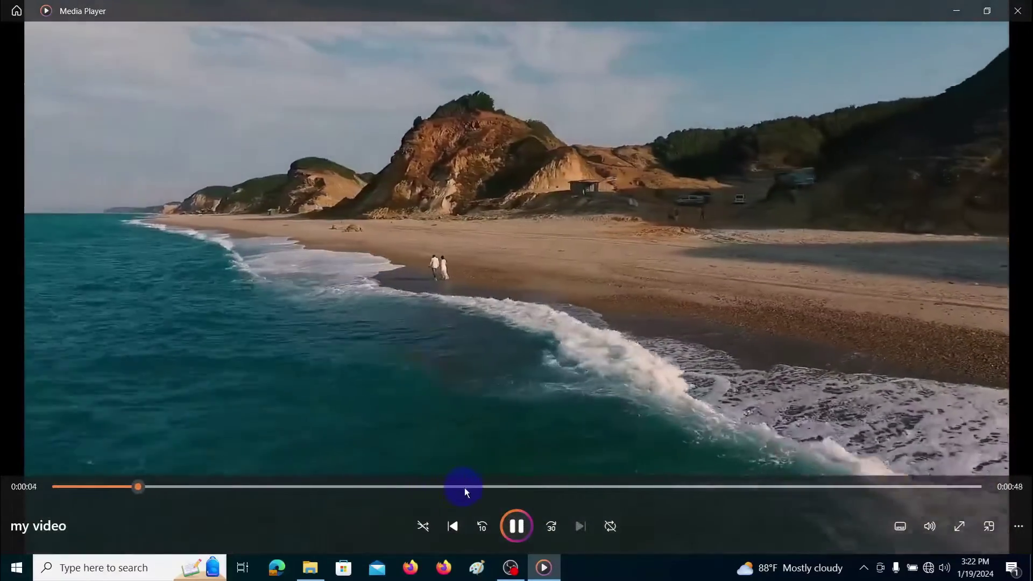
left_click(467, 487)
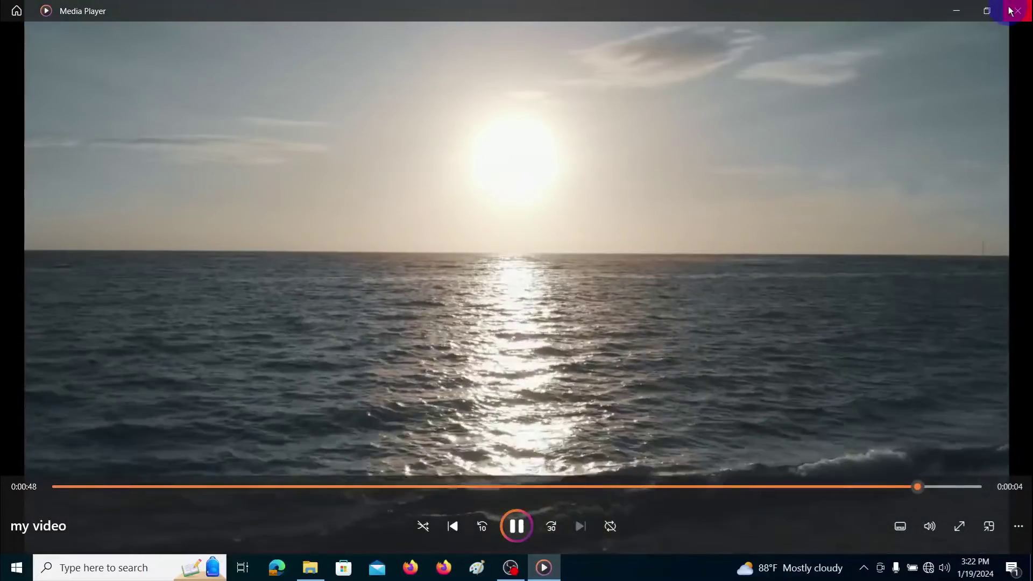
Step: Close the video player, launch VLC from the desktop and bring up its Media menu
left_click(1018, 12)
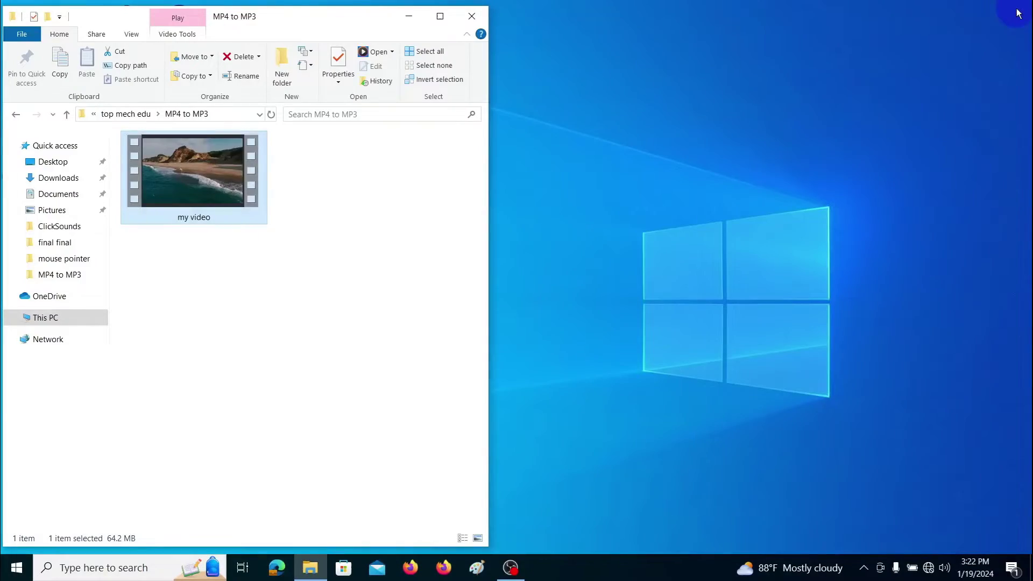
key("super+d")
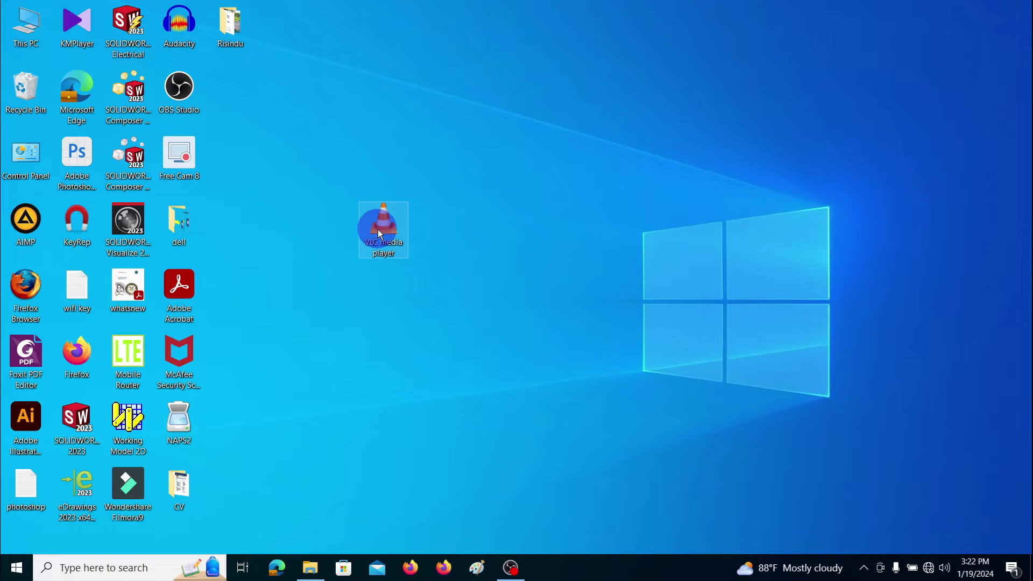
double_click(379, 231)
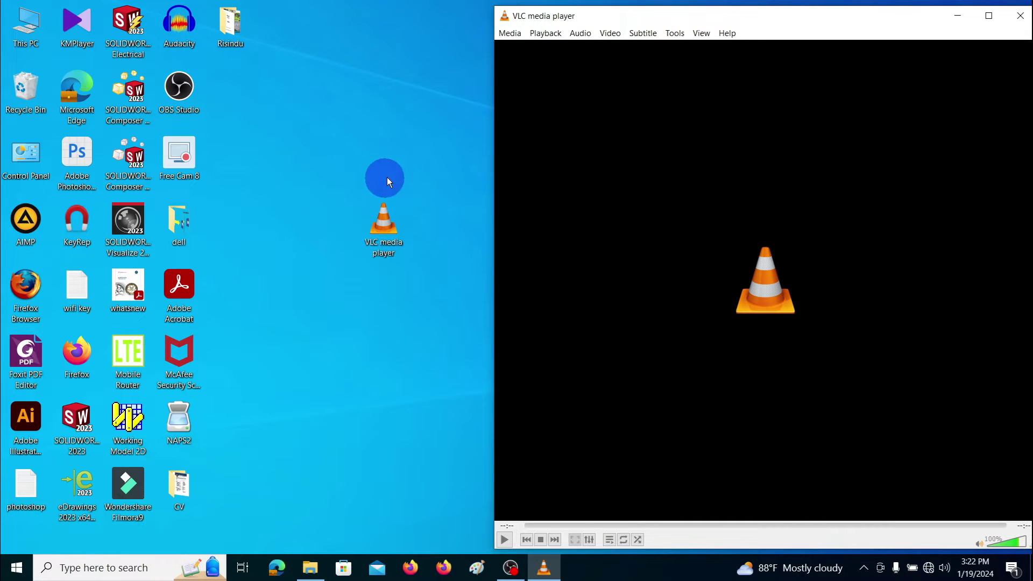
left_click(510, 33)
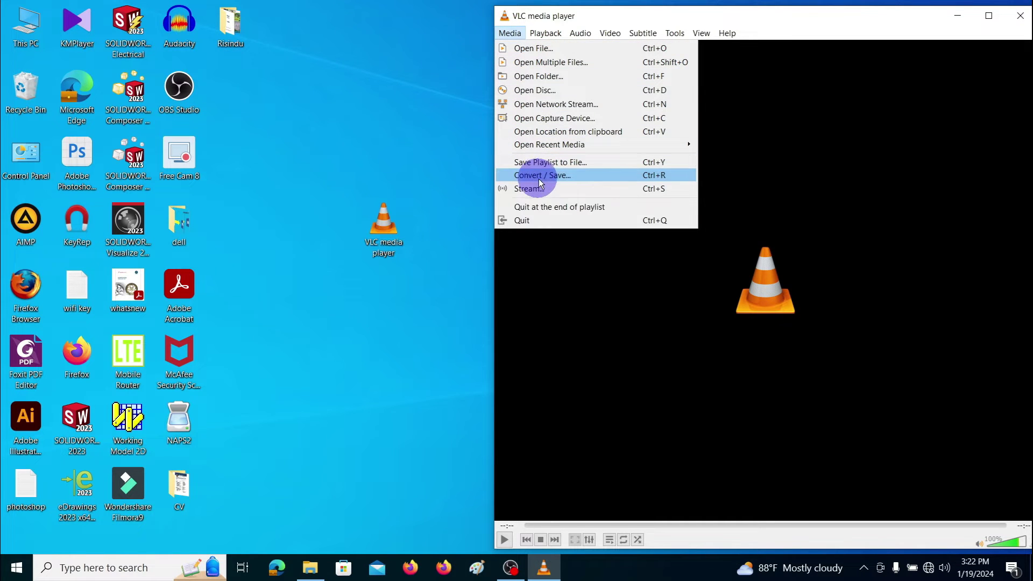
Step: Start Convert / Save, drag my video into the file list, then remove that entry
left_click(566, 175)
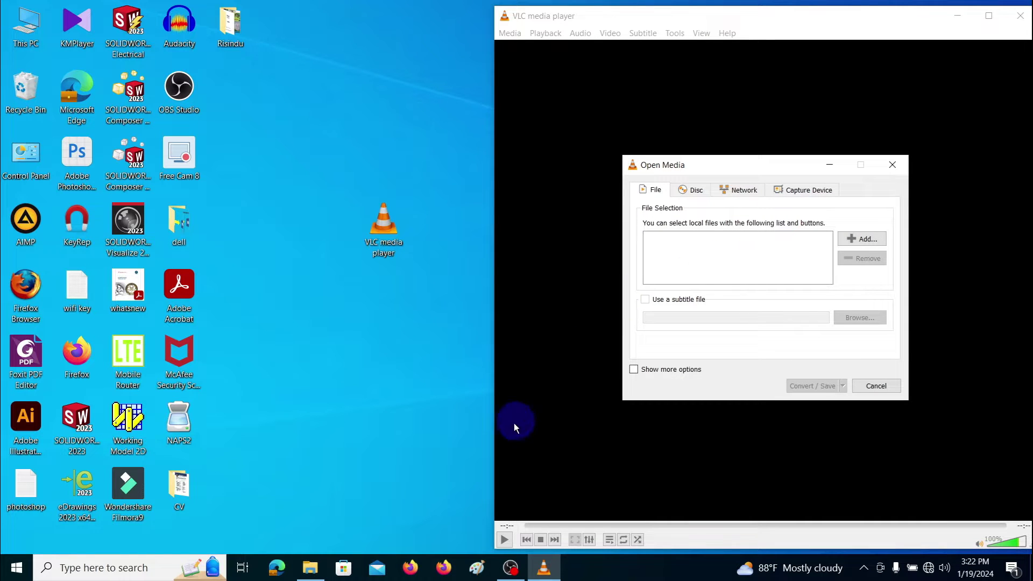
left_click(310, 568)
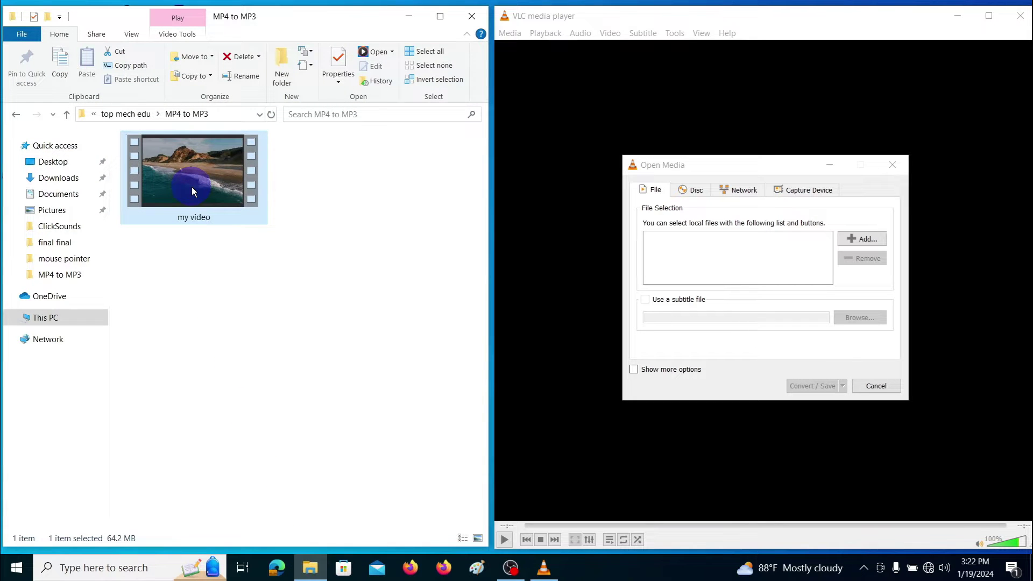
left_click_drag(193, 191, 729, 269)
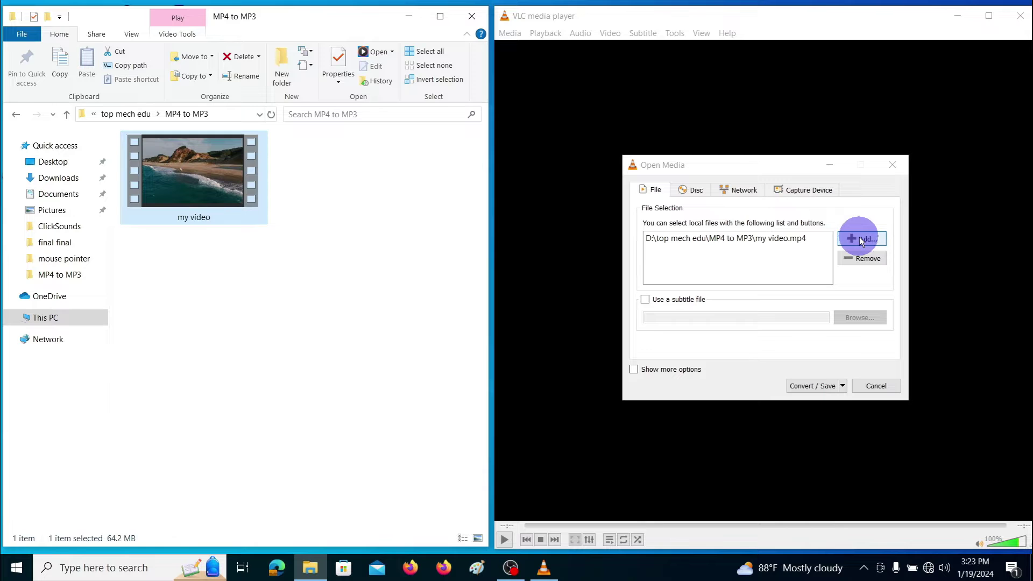
left_click(775, 237)
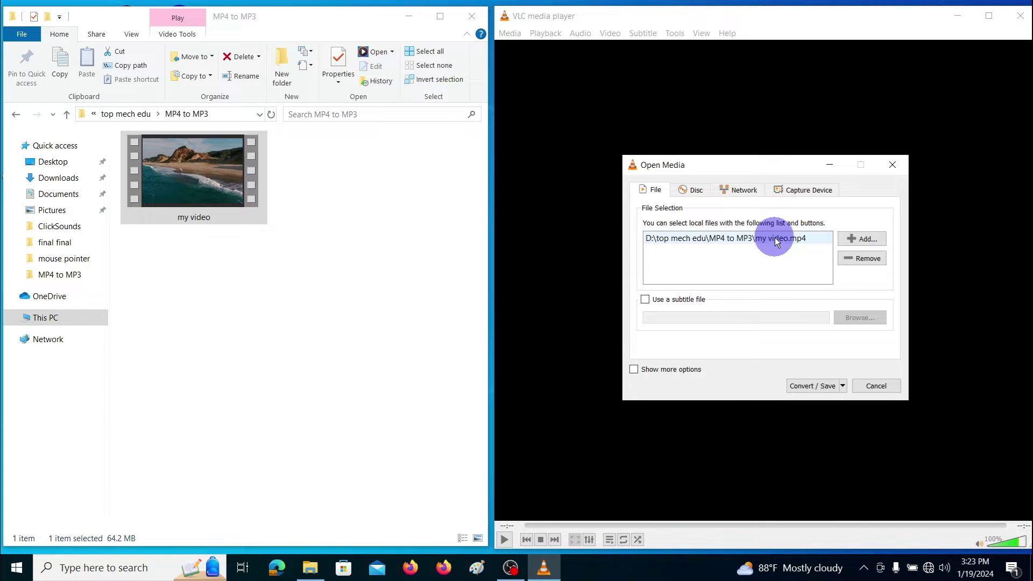
left_click(856, 260)
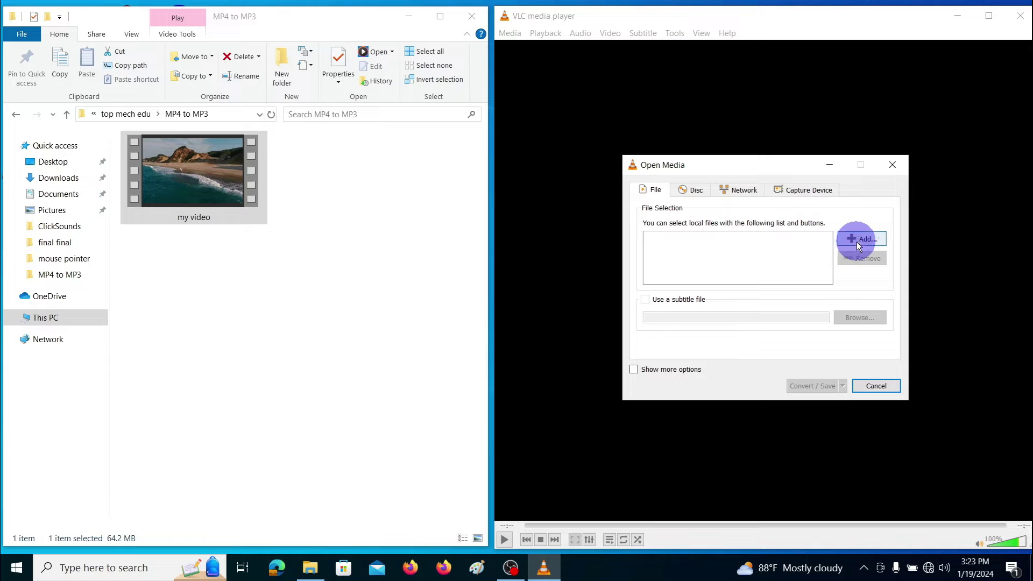
Step: Add my video.mp4 from the MP4 to MP3 folder through the file picker
left_click(864, 239)
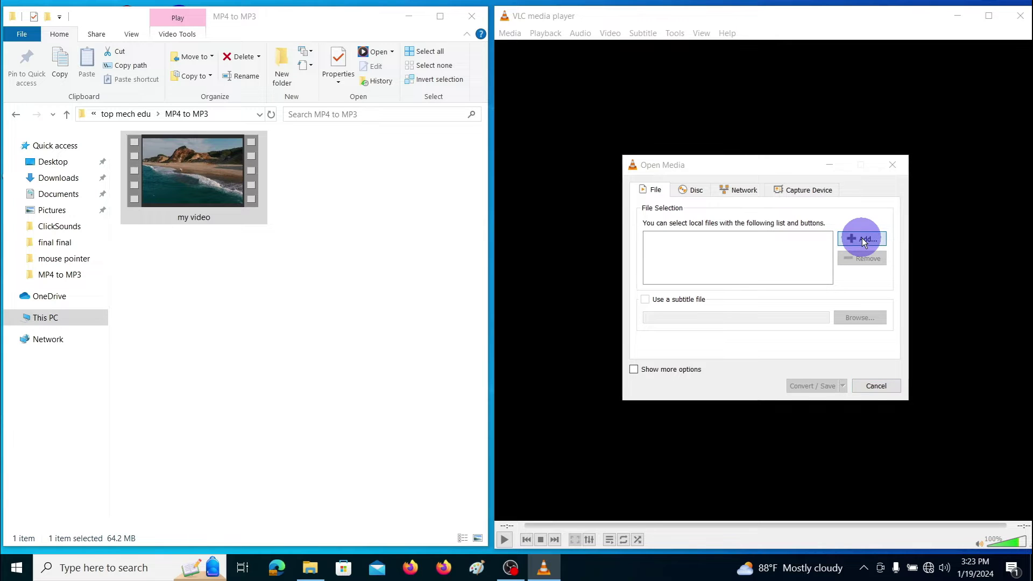
left_click_drag(835, 184, 533, 100)
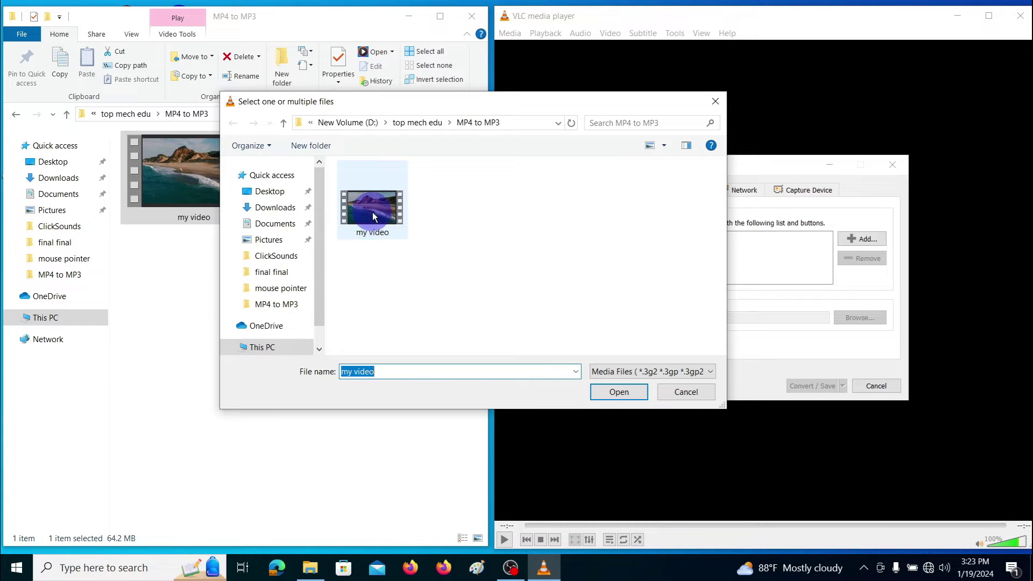
left_click(619, 392)
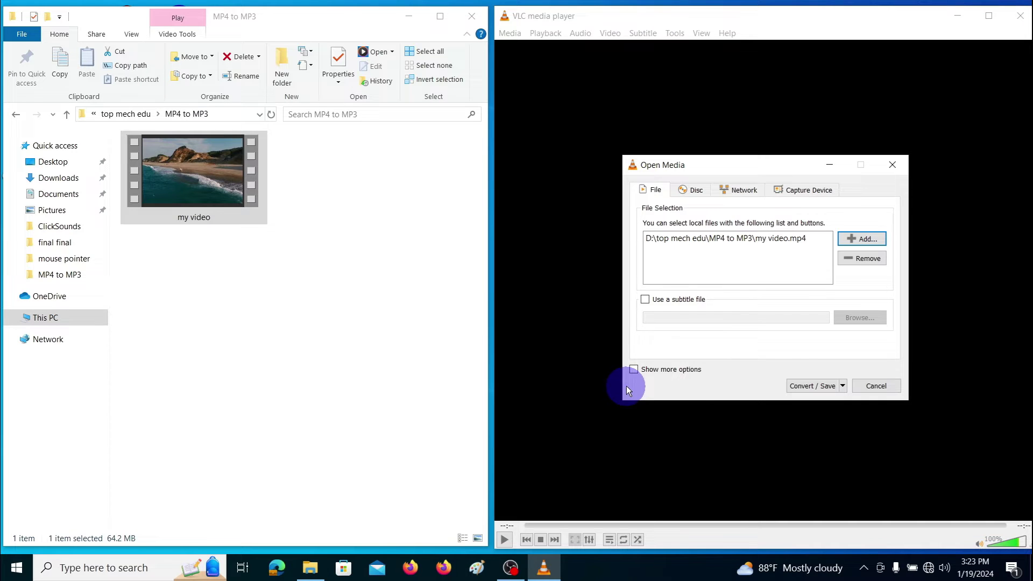
Step: Proceed to the Convert dialog for my video.mp4 and select the Audio - MP3 profile
left_click(806, 387)
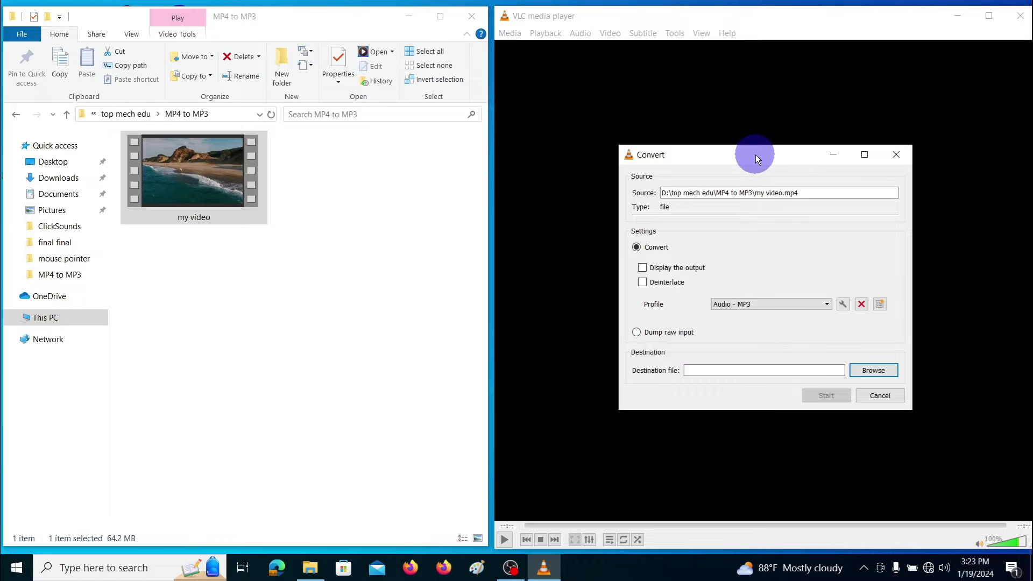
left_click_drag(755, 154, 689, 101)
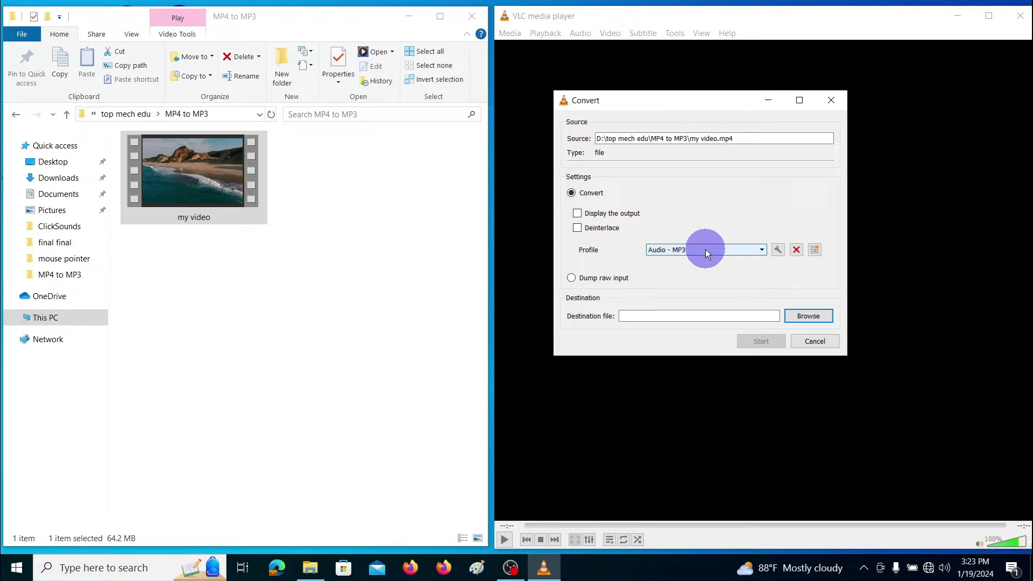
left_click(737, 250)
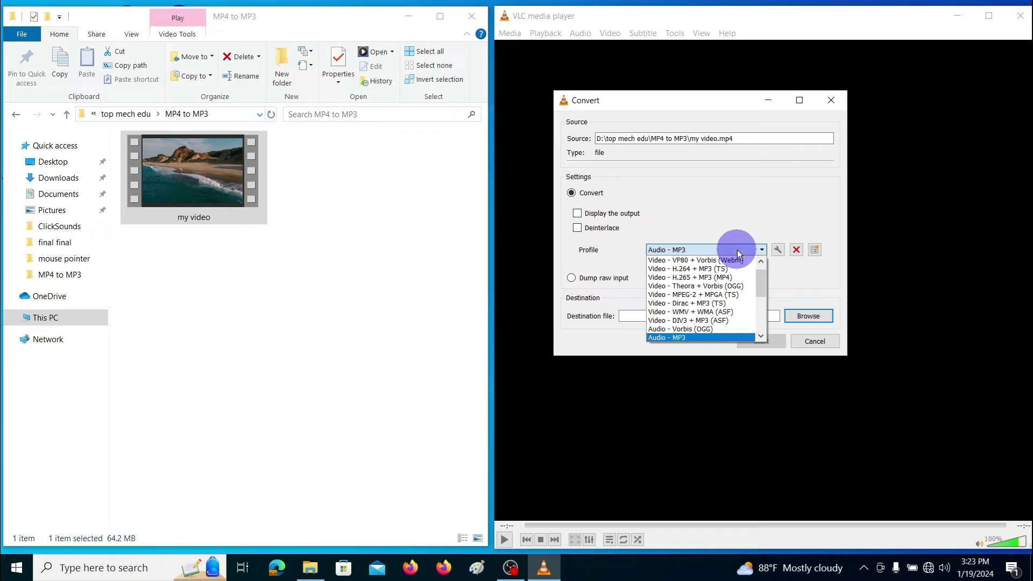
left_click(682, 338)
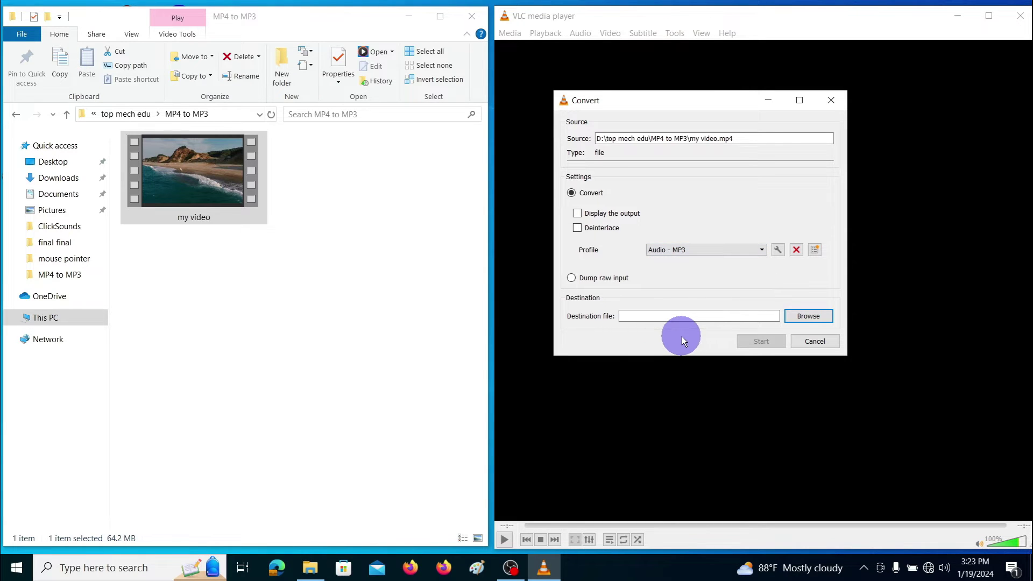
Step: Keep the Audio - MP3 codec at 128 kb/s bitrate and 44100 Hz sample rate, and save the profile
left_click(776, 251)
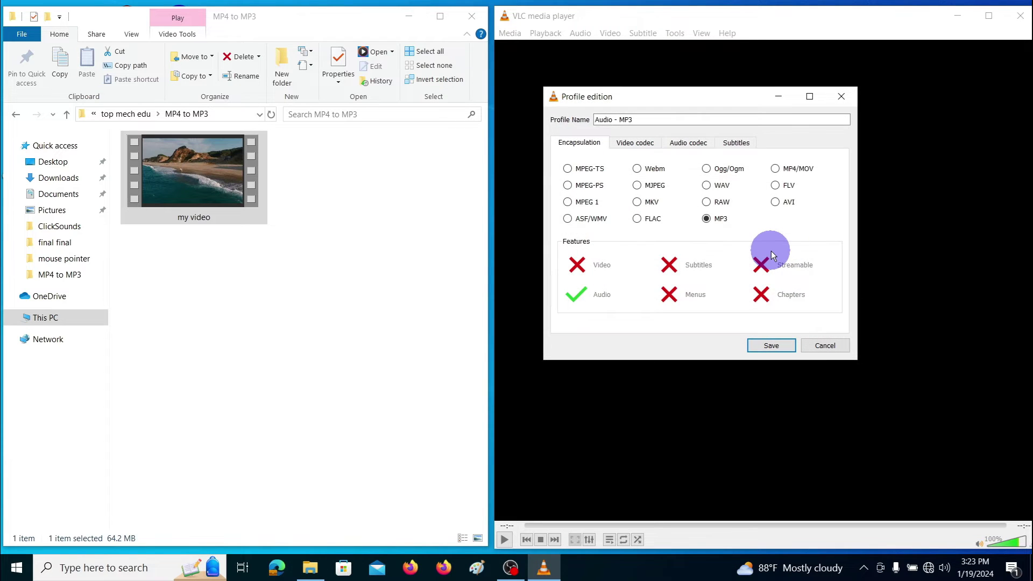
left_click(690, 147)
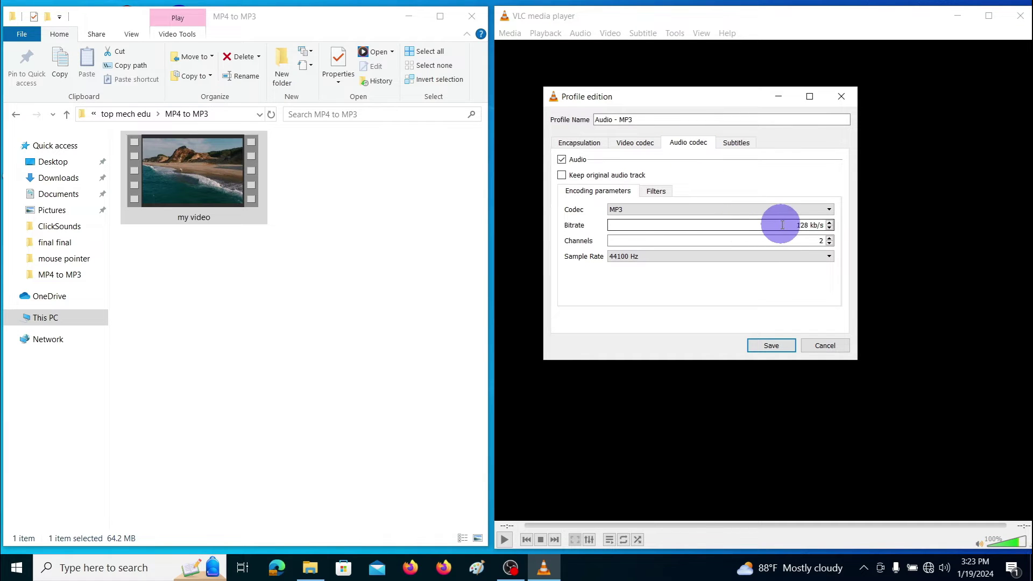
left_click_drag(797, 225, 808, 225)
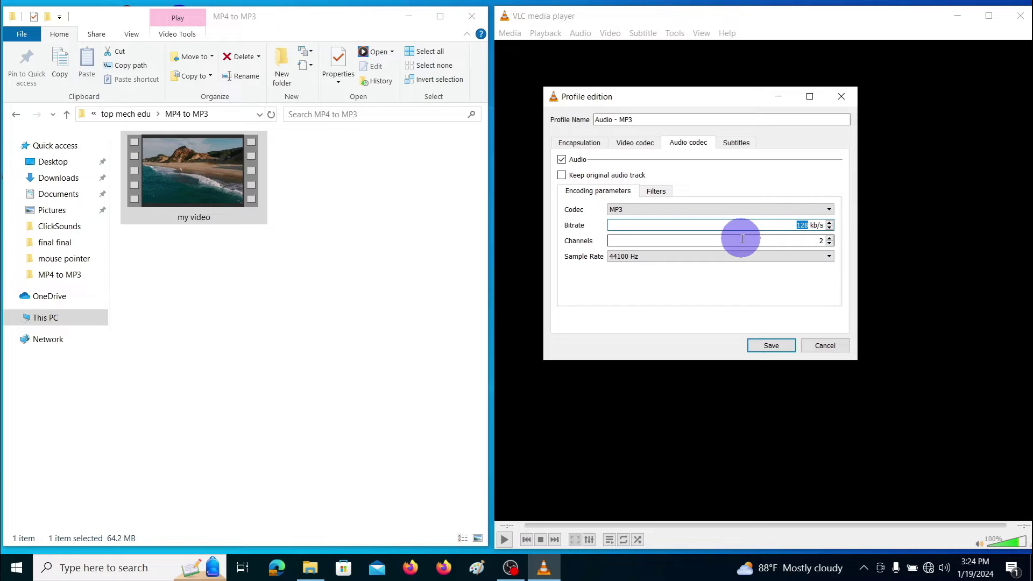
key("Right")
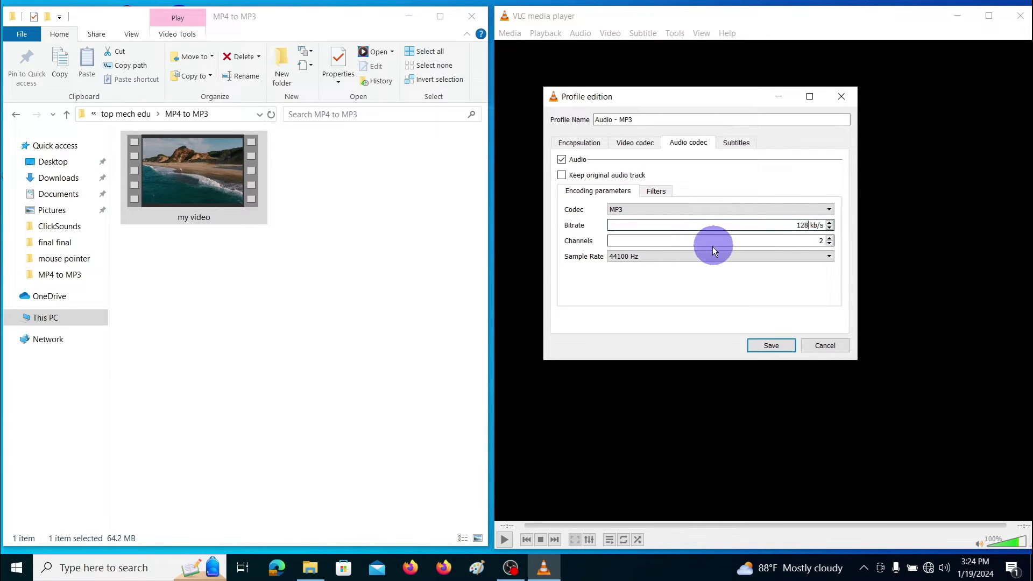
left_click(699, 257)
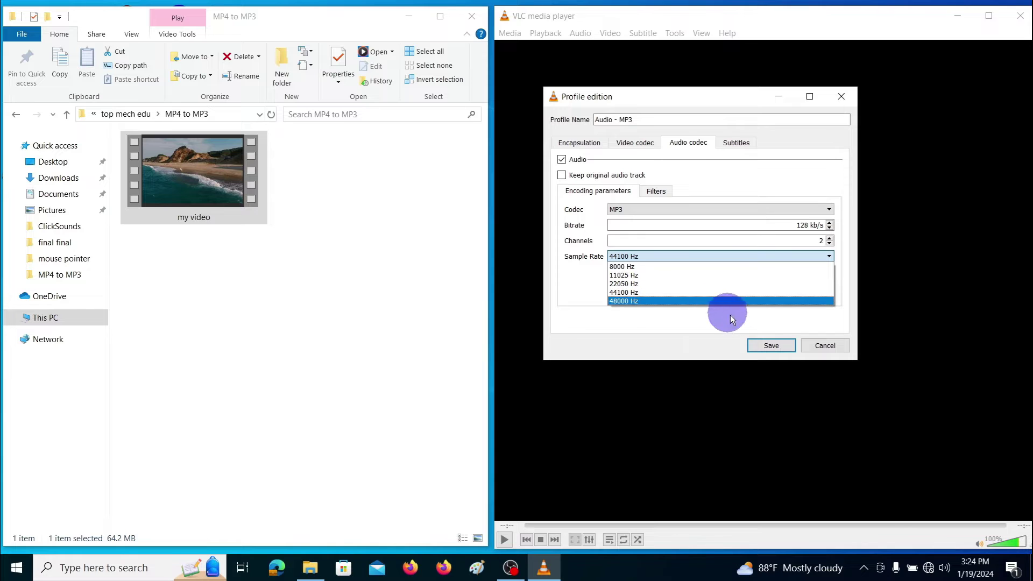
left_click(695, 292)
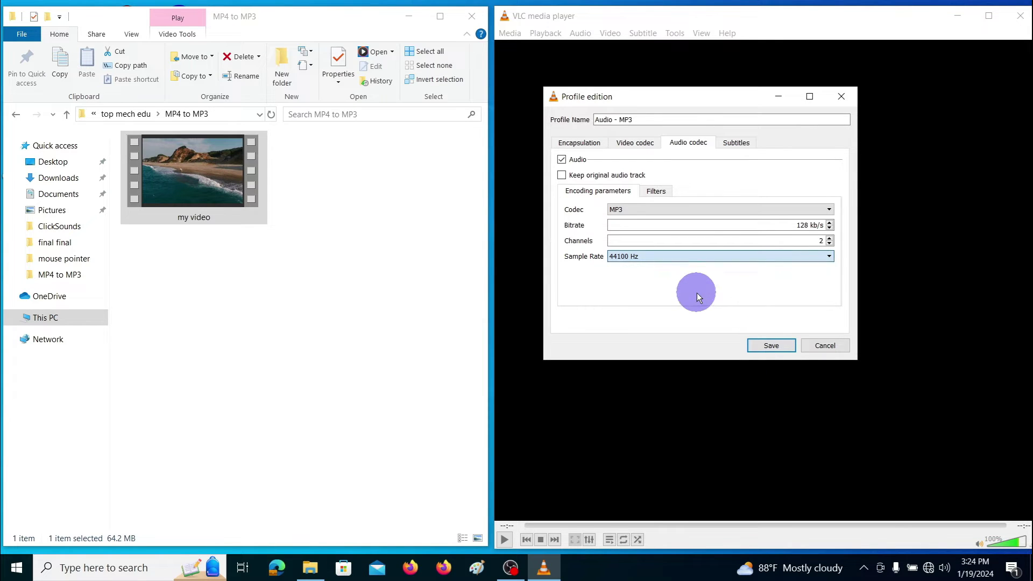
left_click(771, 346)
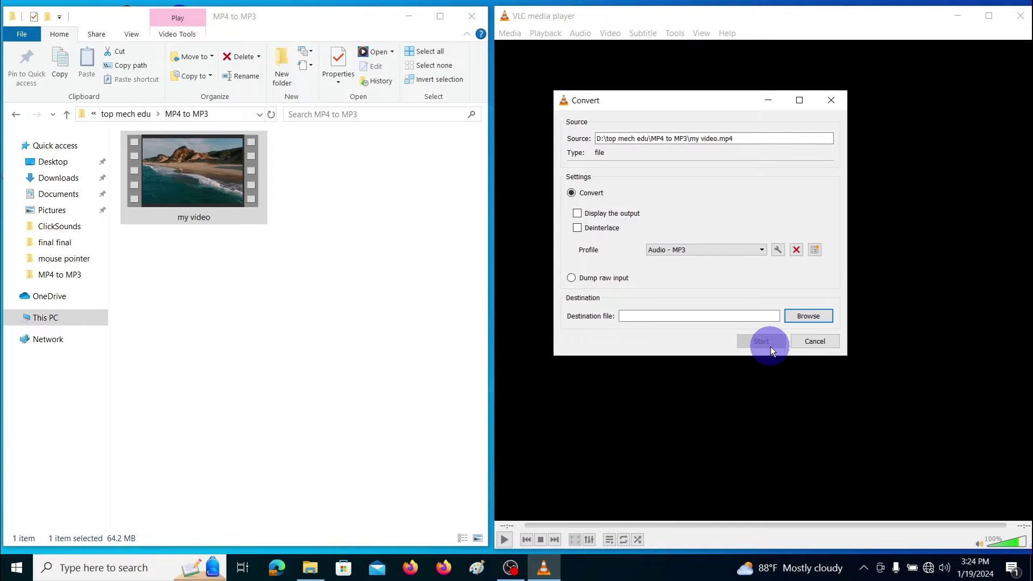
Step: Set the destination file to my Audio.mp3 in the MP4 to MP3 folder
left_click(802, 318)
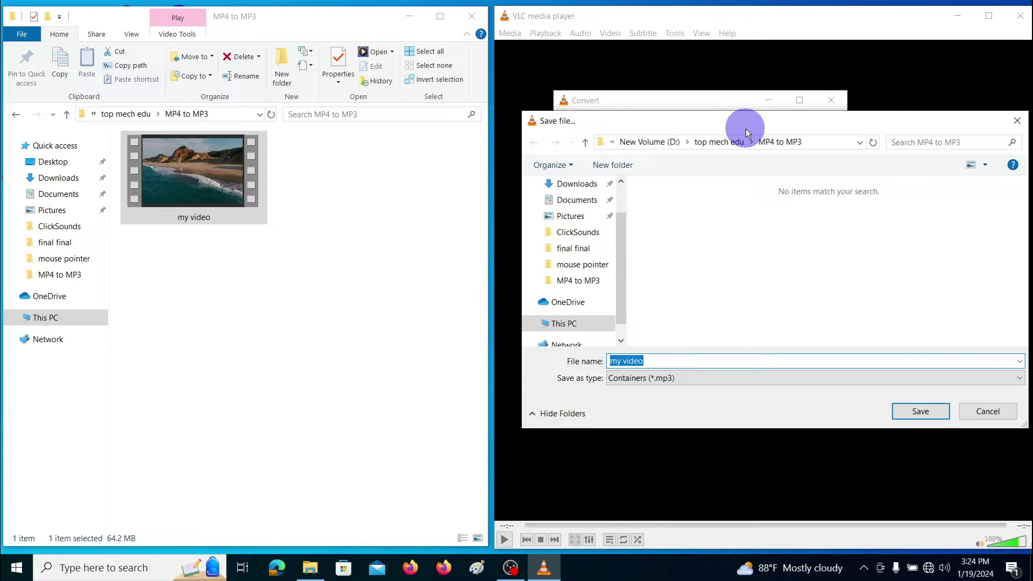
left_click_drag(746, 125, 641, 107)
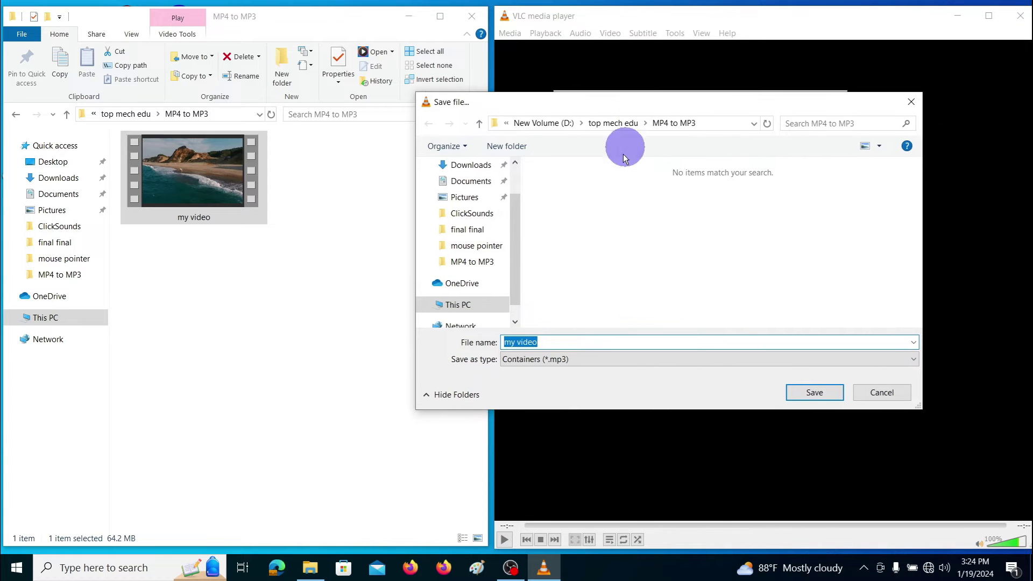
left_click(544, 342)
left_click_drag(542, 342, 519, 341)
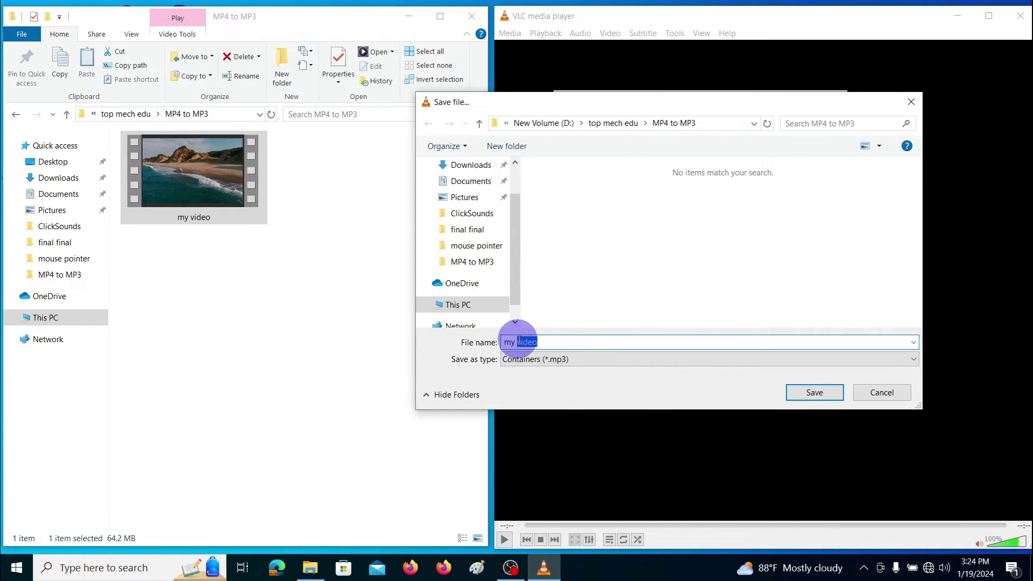
type("Audio.mp3")
left_click(813, 393)
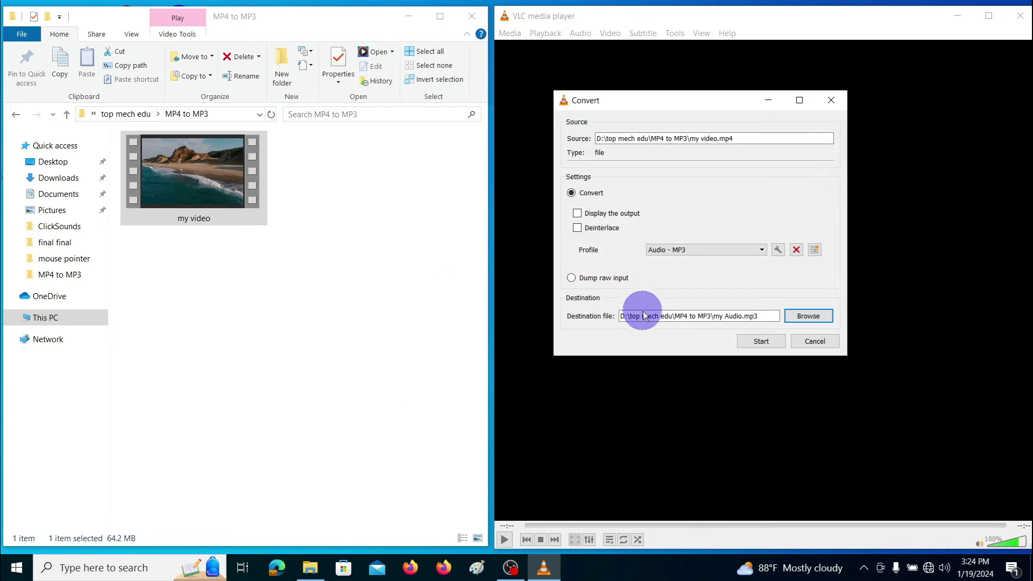
left_click(761, 342)
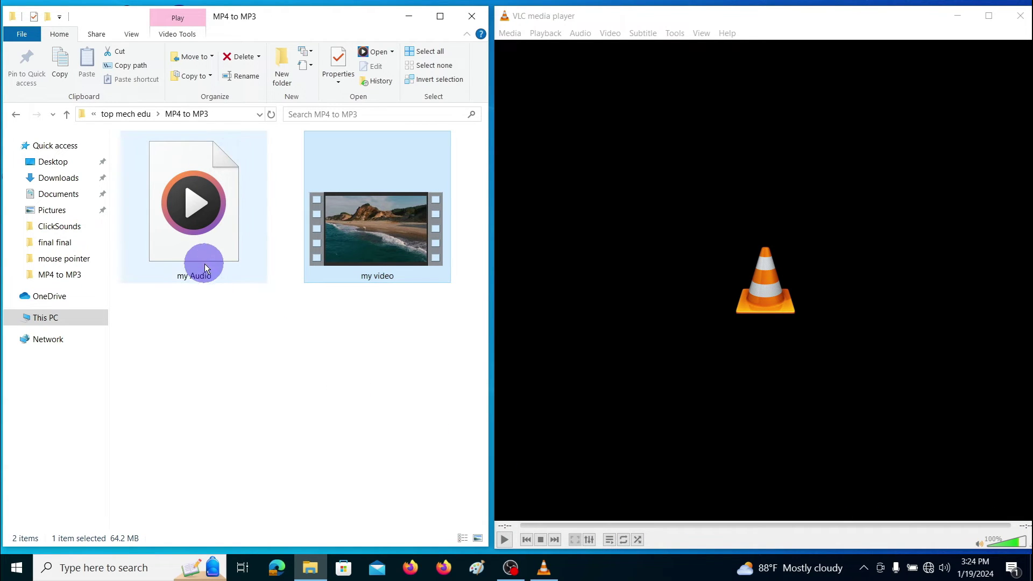
mouse_move(194, 242)
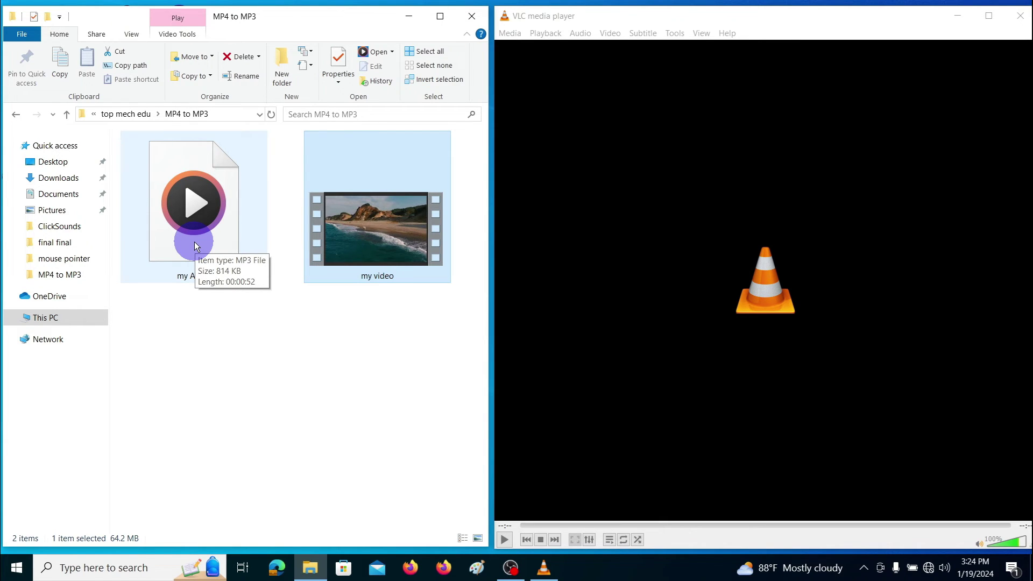
left_click(195, 241)
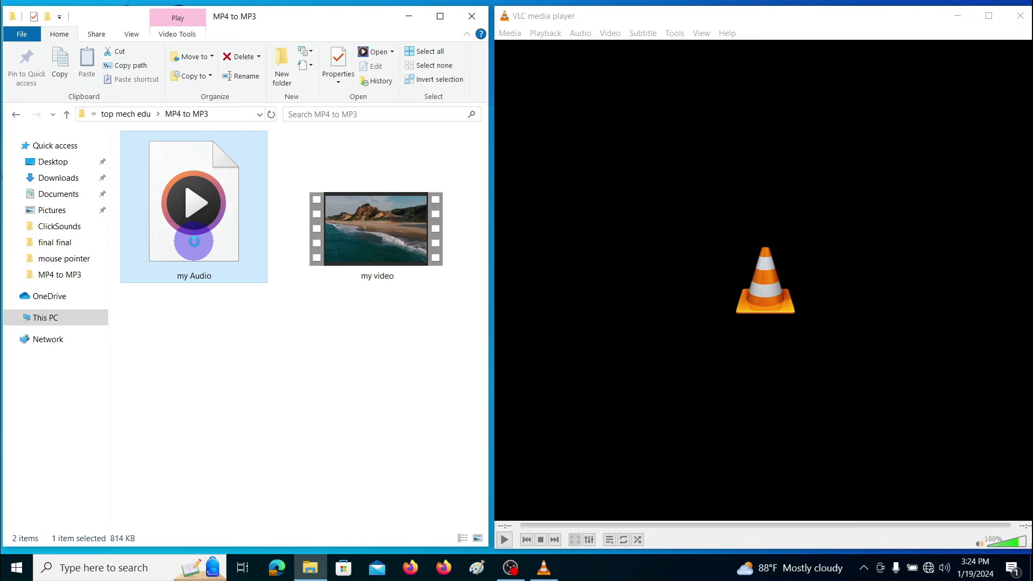
right_click(194, 241)
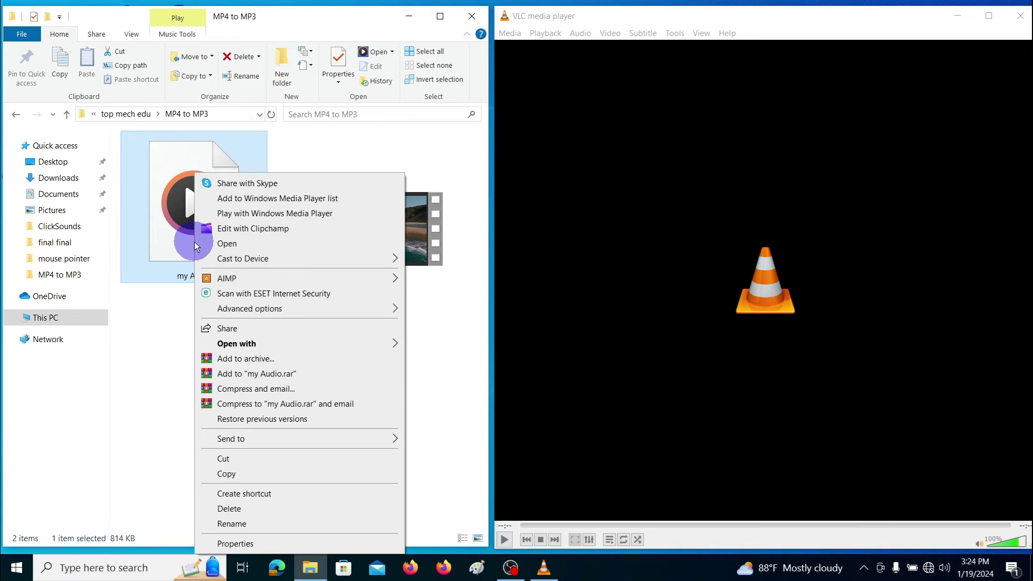
left_click(271, 545)
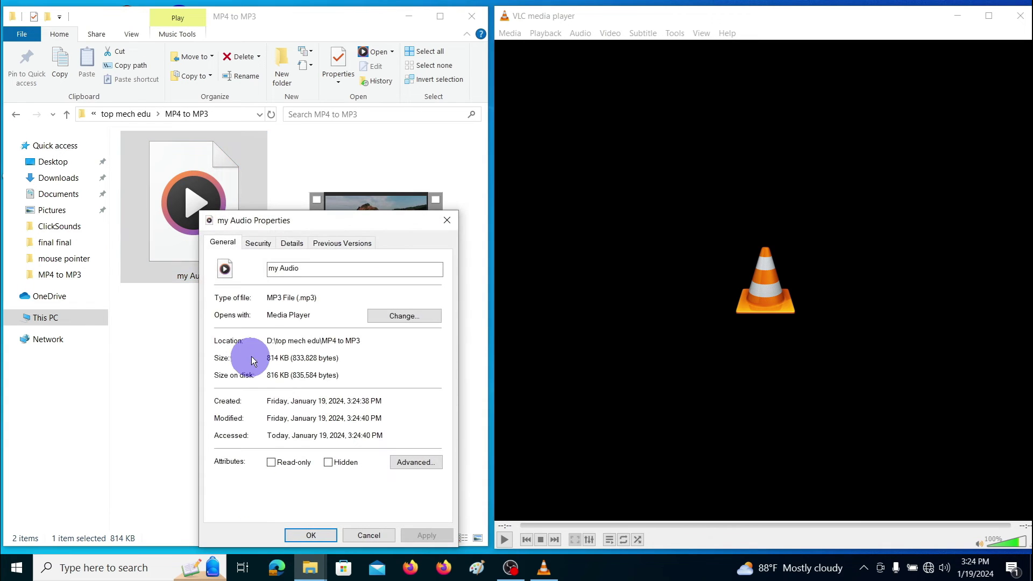
left_click(274, 274)
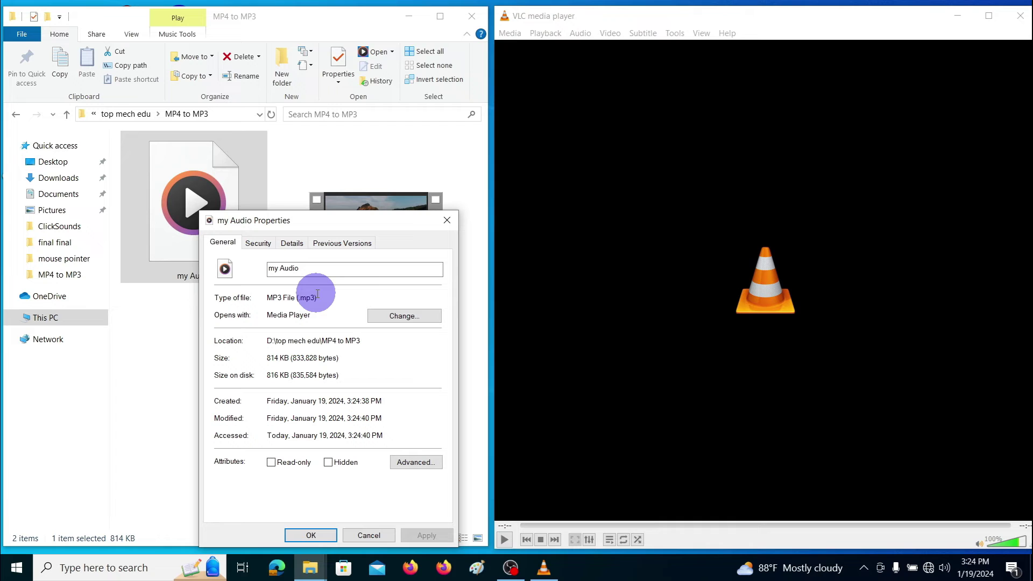
left_click(291, 242)
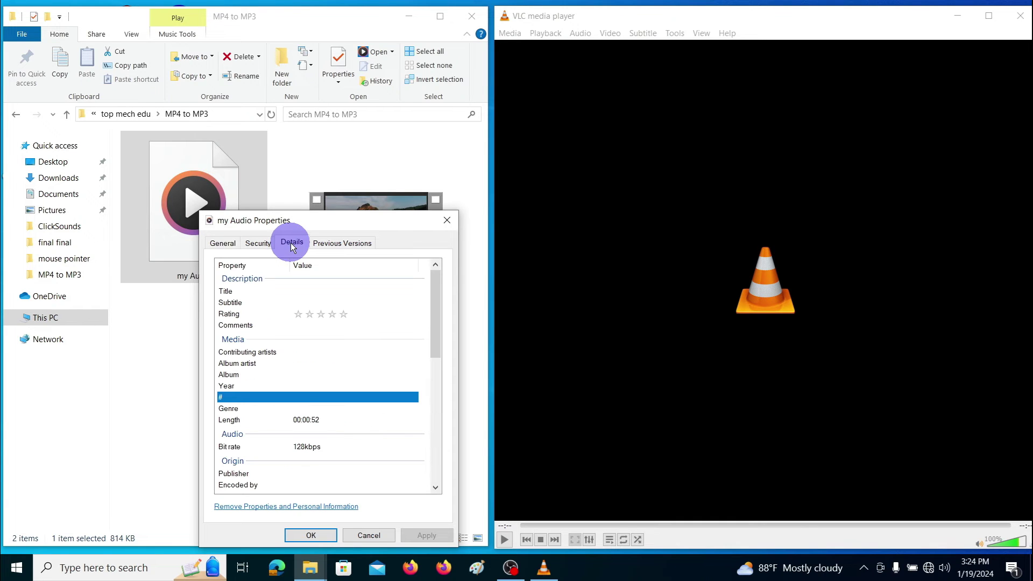
left_click_drag(326, 220, 322, 91)
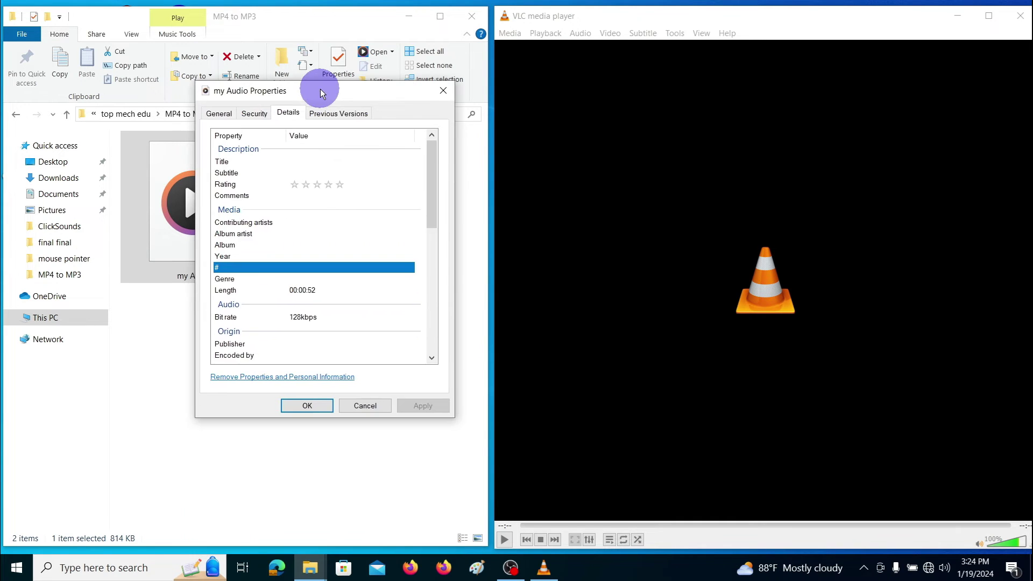
left_click_drag(431, 195, 436, 221)
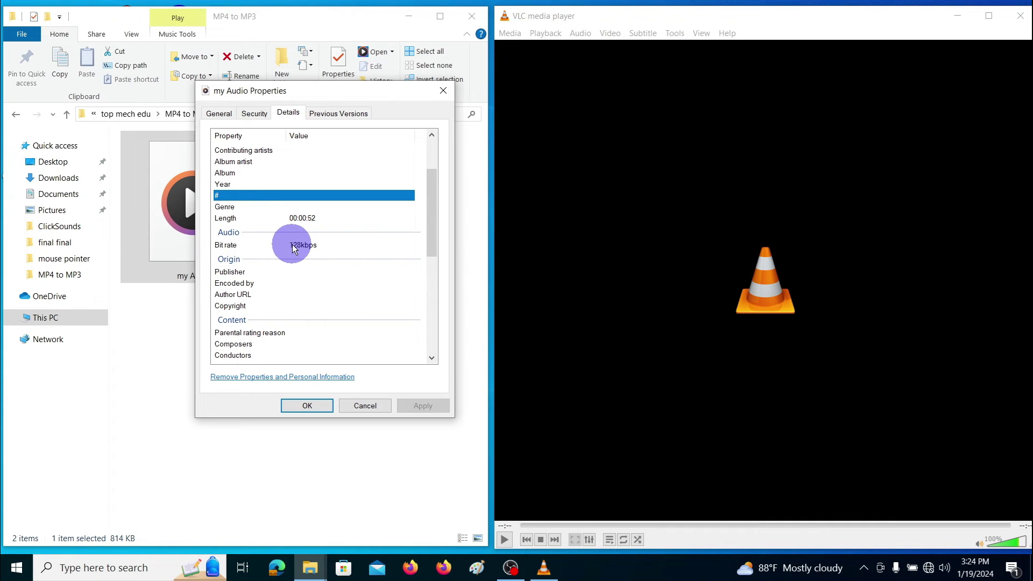
left_click(306, 406)
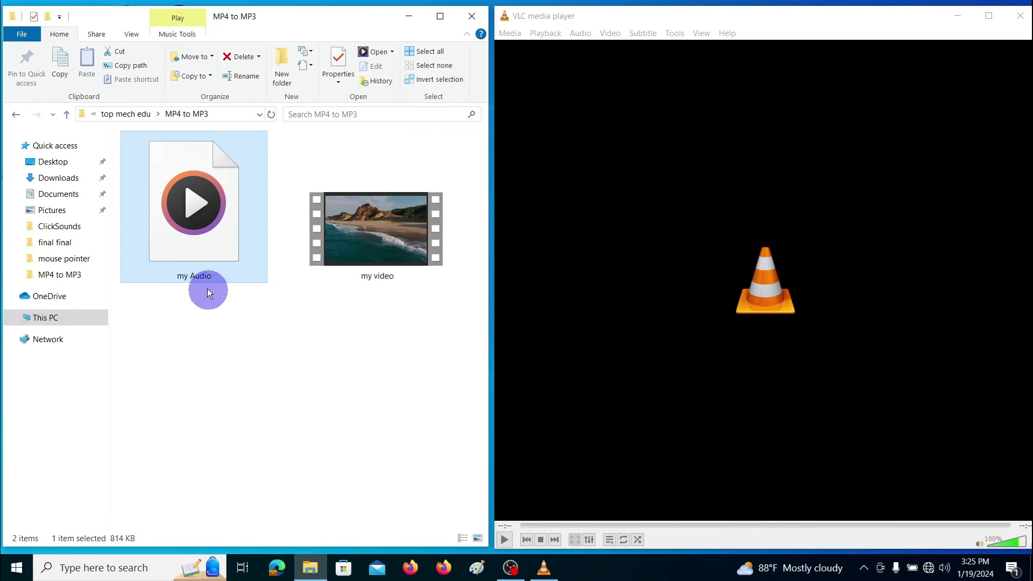
Step: Play my Audio in Media Player, then open my video
double_click(198, 247)
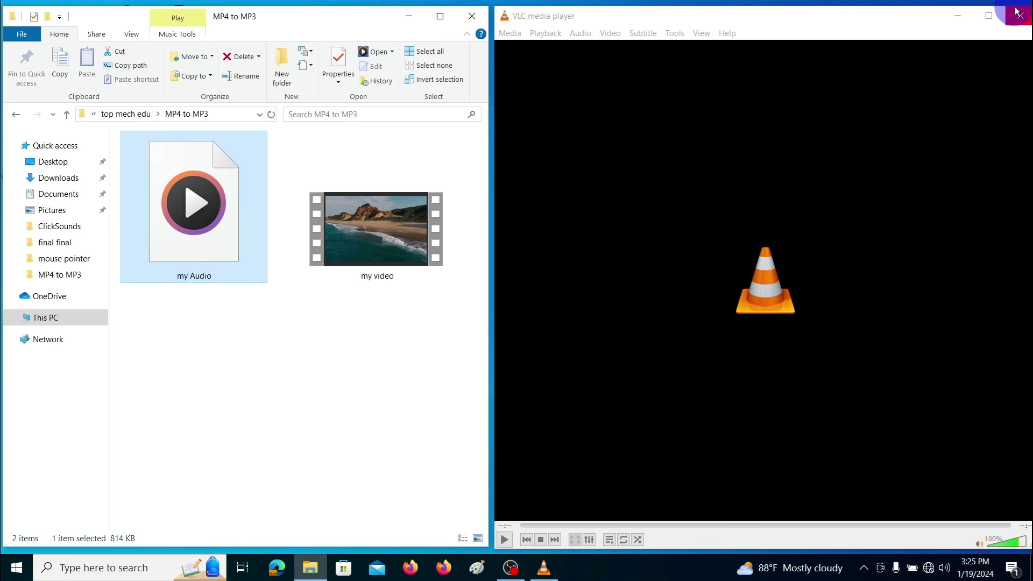
double_click(359, 237)
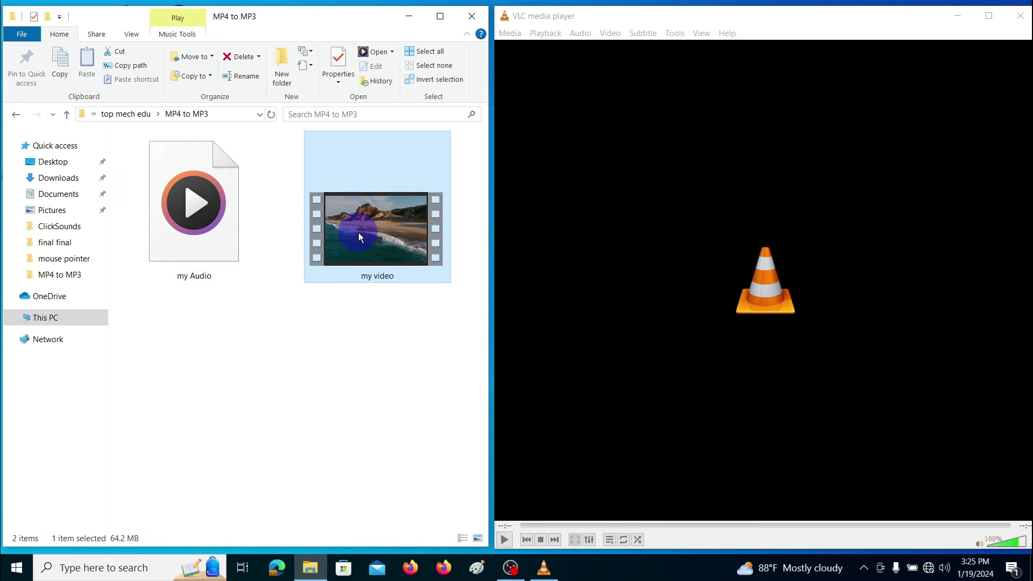